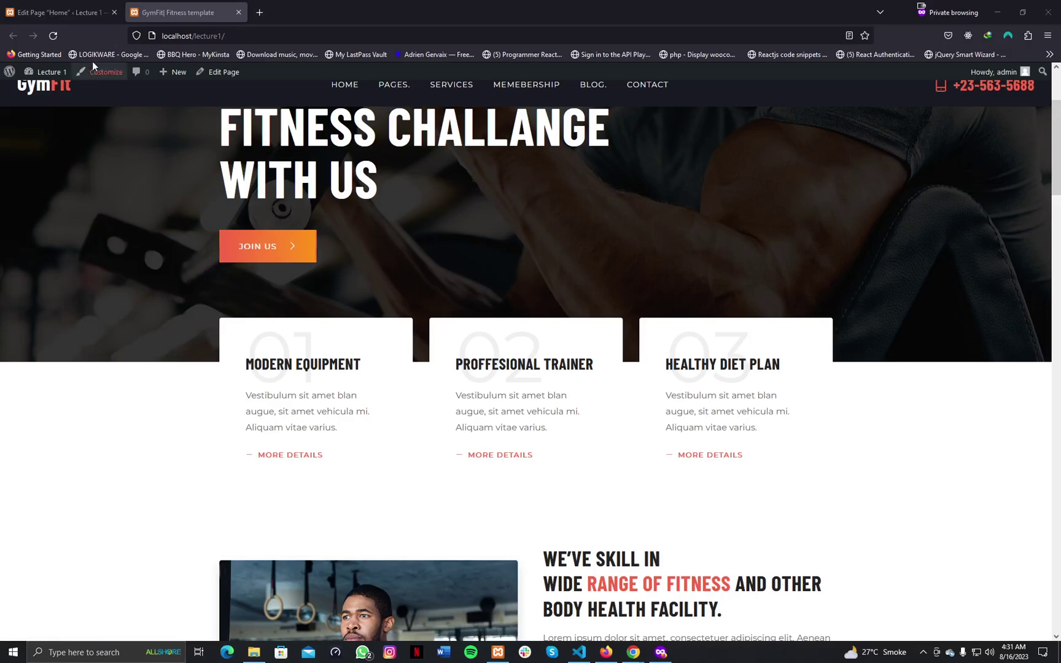
Open the ACF Field Groups list in the WordPress admin, then switch to the live GymFit site.
{"action": "left_click", "coordinate": [78, 13]}
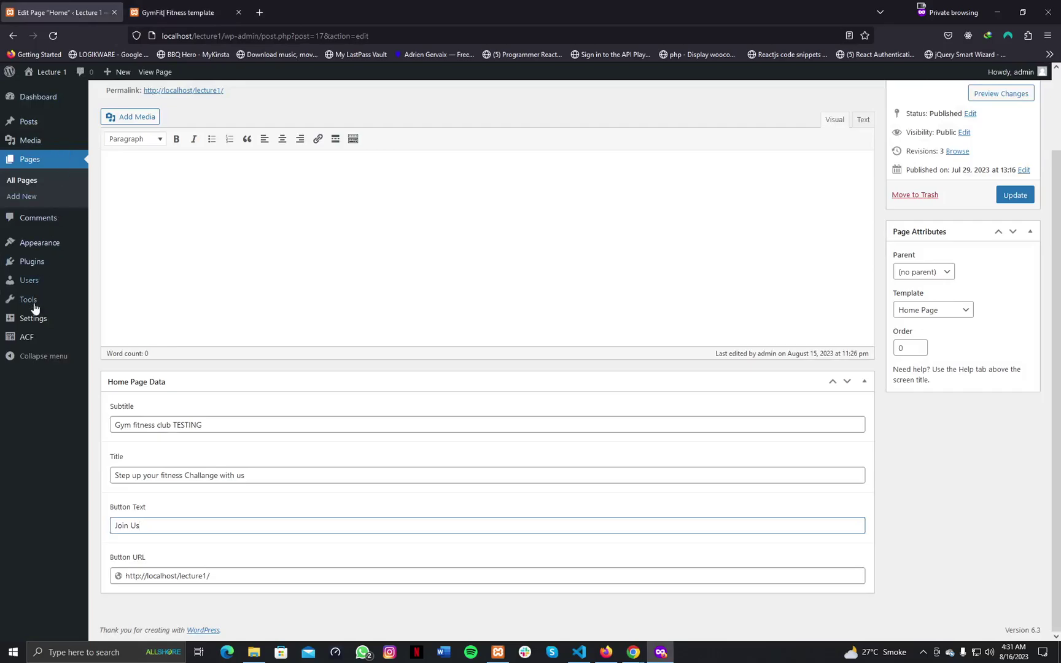
{"action": "left_click", "coordinate": [27, 339]}
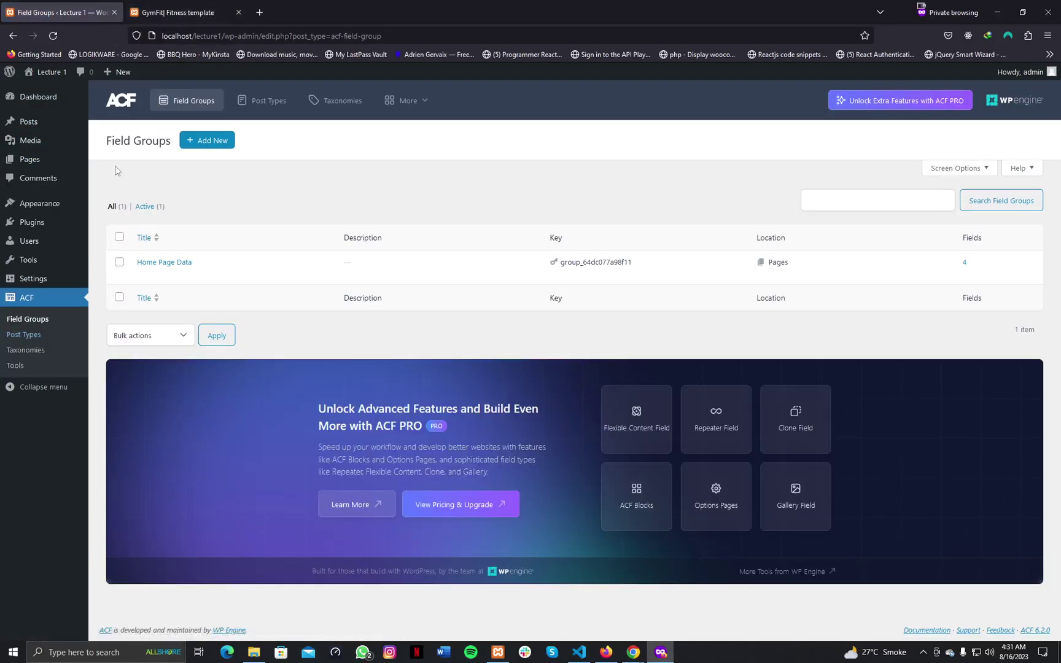
{"action": "left_click", "coordinate": [175, 7]}
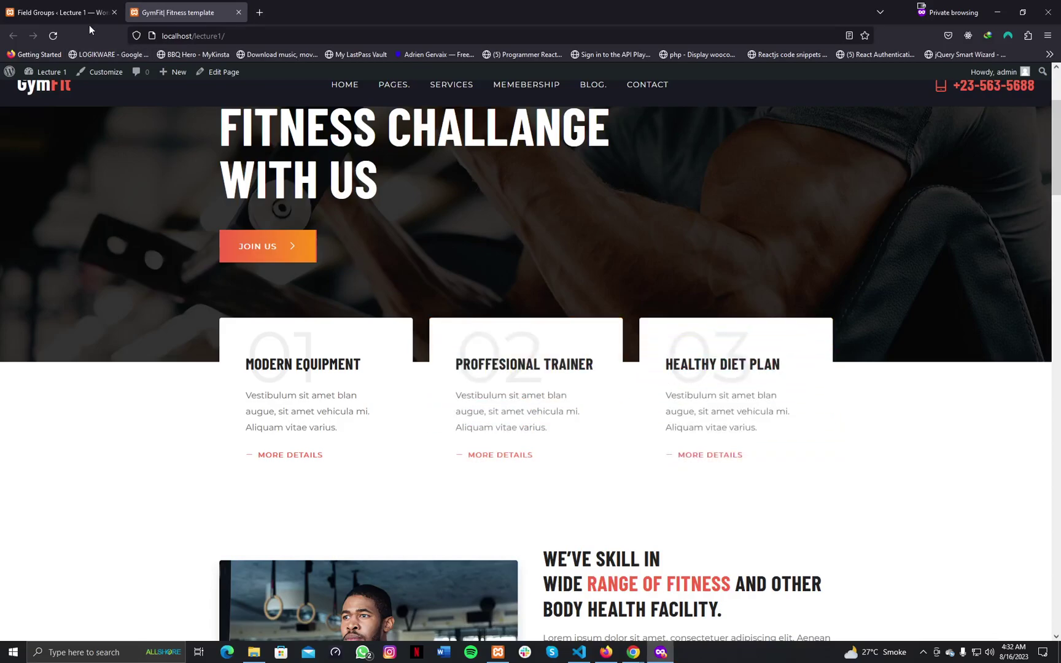
Return to the WordPress admin tab and open the Home Page Data field group.
{"action": "left_click", "coordinate": [82, 10]}
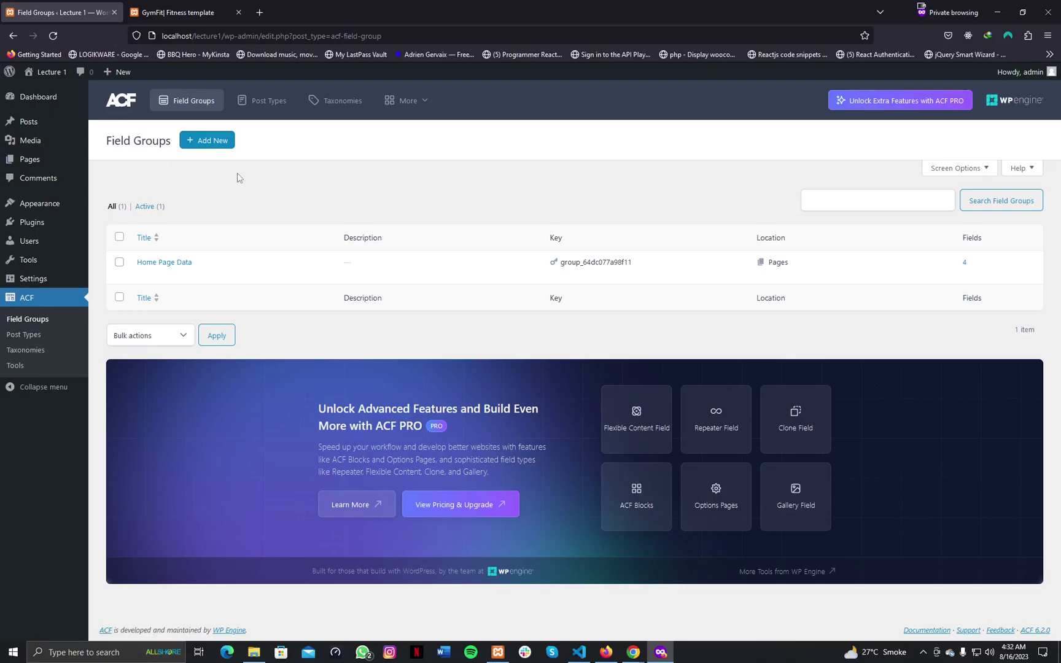
{"action": "left_click", "coordinate": [142, 273]}
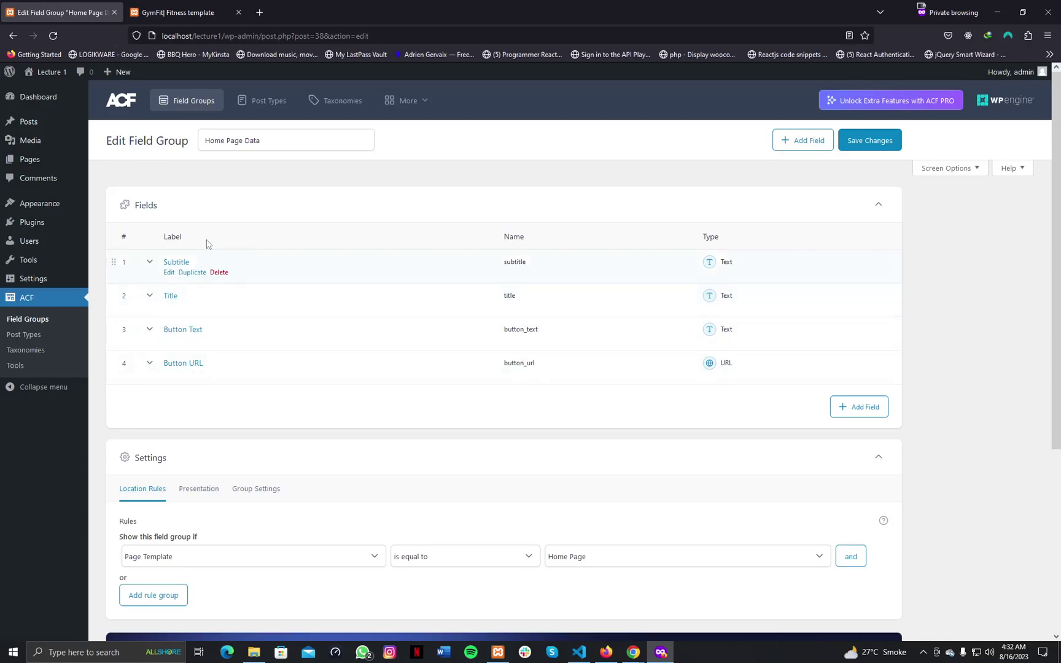
Go to Plugins > Installed Plugins in the admin sidebar.
{"action": "mouse_move", "coordinate": [52, 222]}
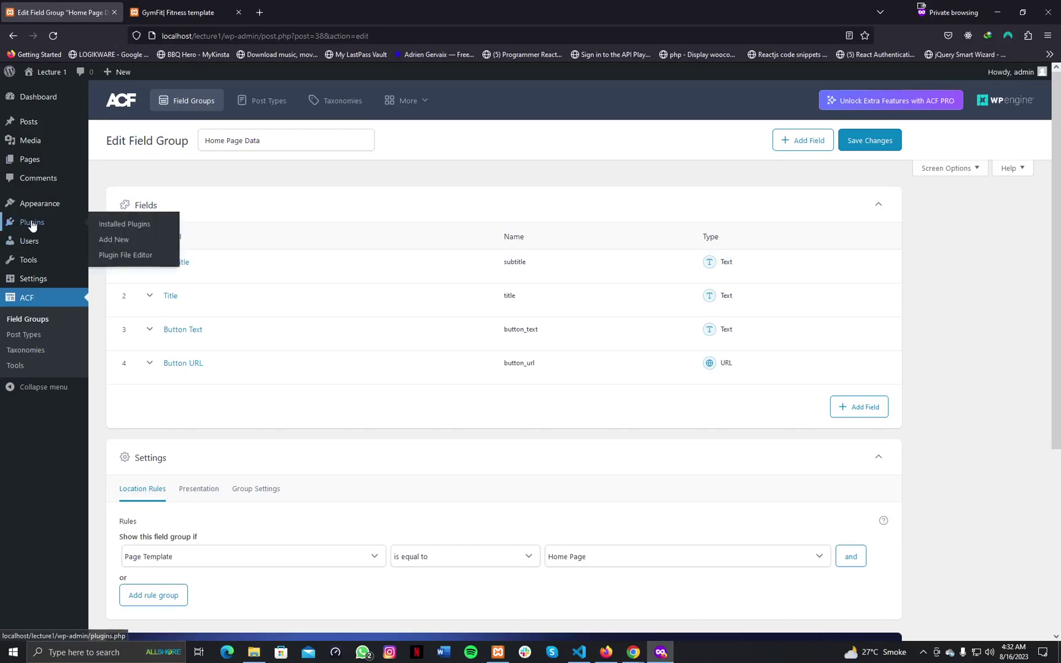
{"action": "left_click", "coordinate": [116, 227]}
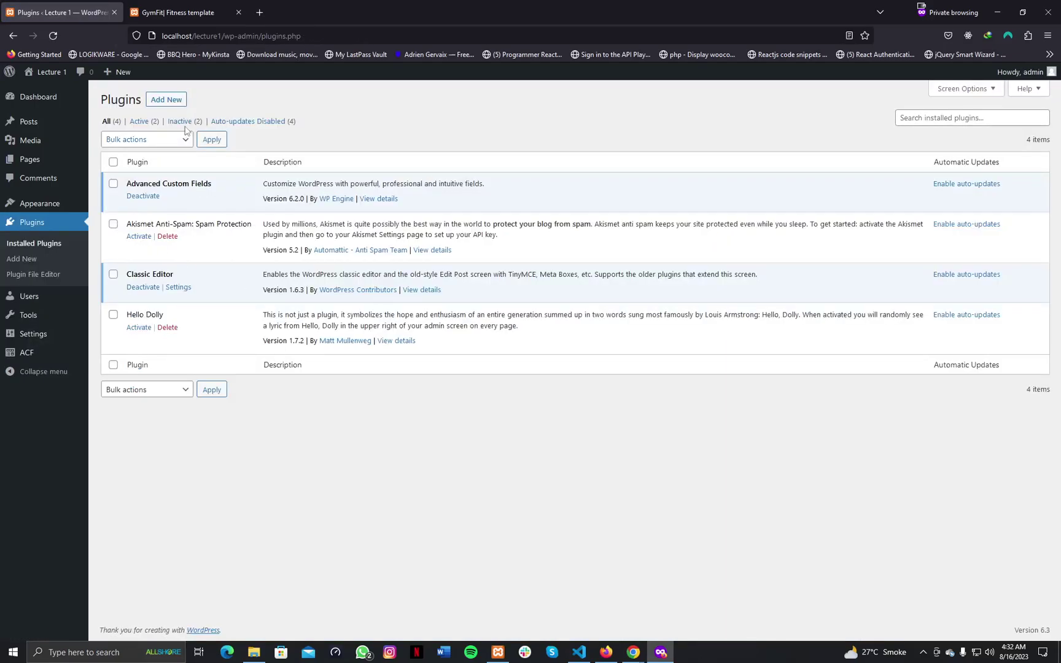
Upload advanced-custom-fields-pro-6.2.0.zip as a new plugin and activate ACF PRO.
{"action": "left_click", "coordinate": [167, 100]}
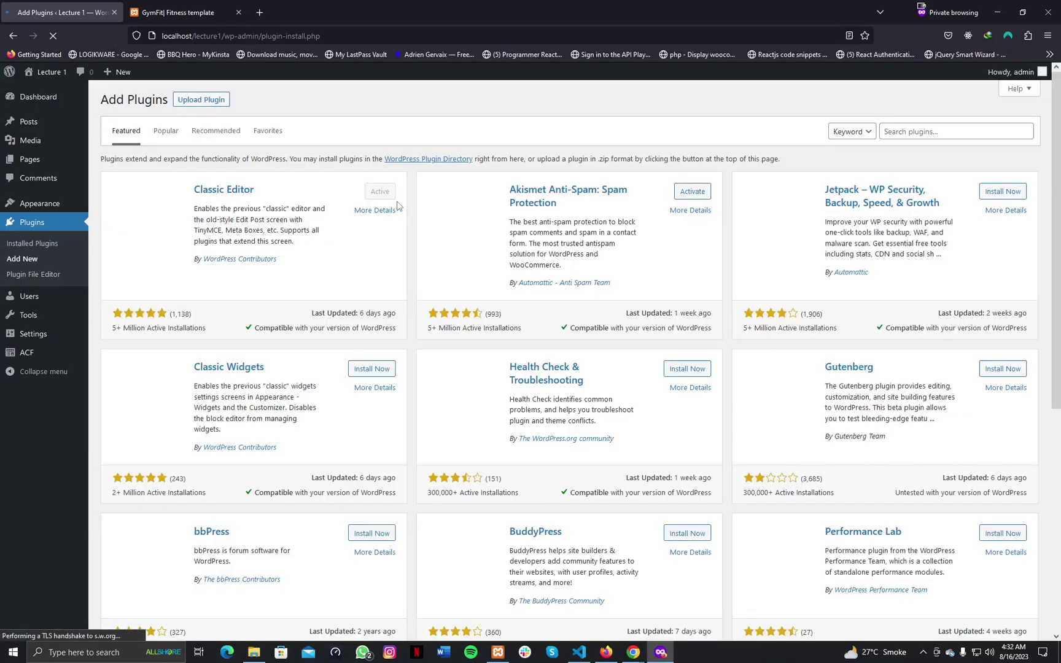
{"action": "left_click", "coordinate": [214, 104]}
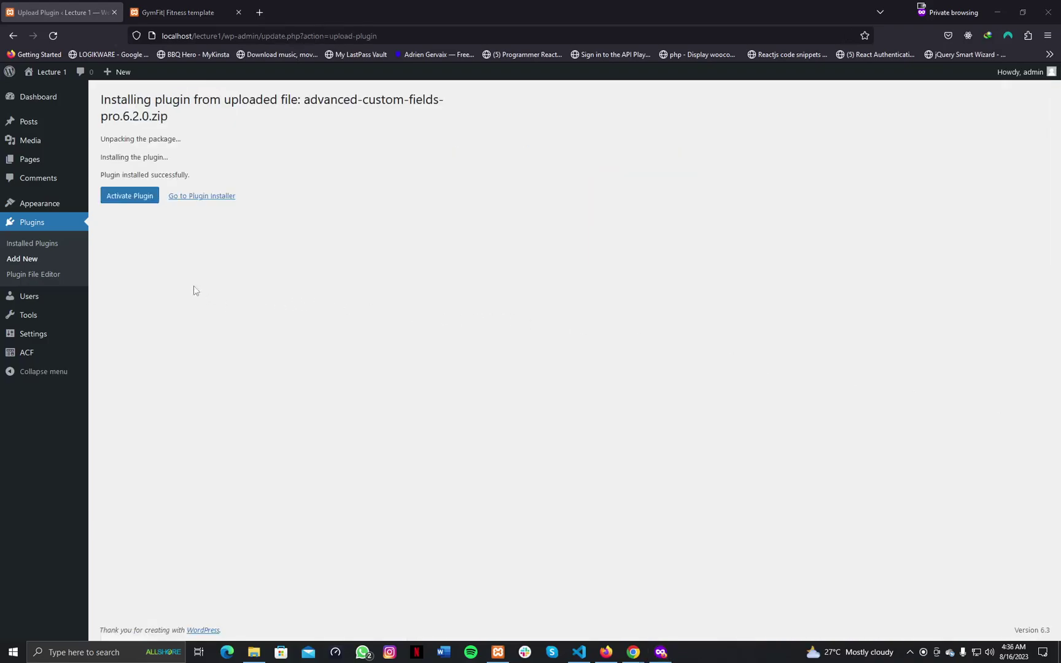
{"action": "left_click", "coordinate": [136, 202]}
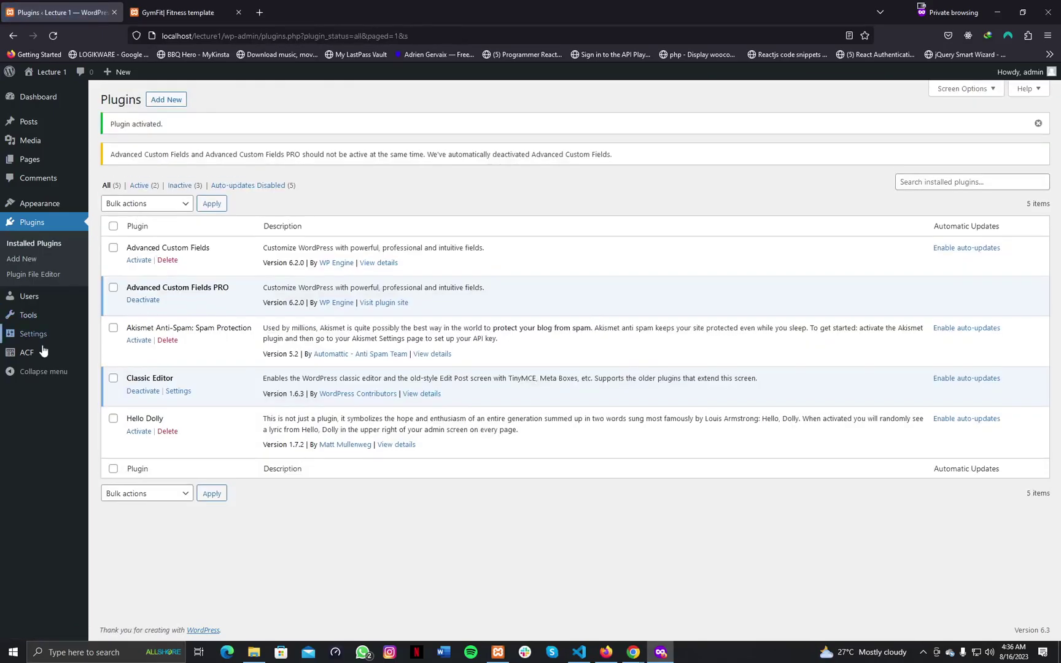
Paste the licence key on ACF > Updates, activate it, and return to Field Groups.
{"action": "mouse_move", "coordinate": [39, 353]}
{"action": "left_click", "coordinate": [111, 432]}
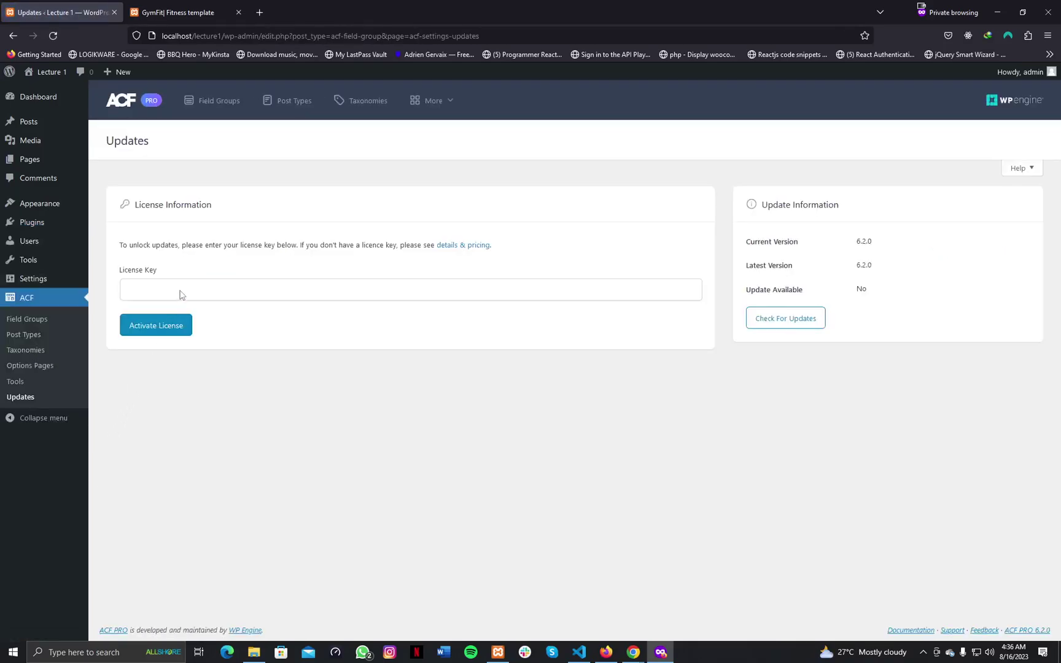
{"action": "left_click", "coordinate": [180, 289]}
{"action": "key", "text": "ctrl+v"}
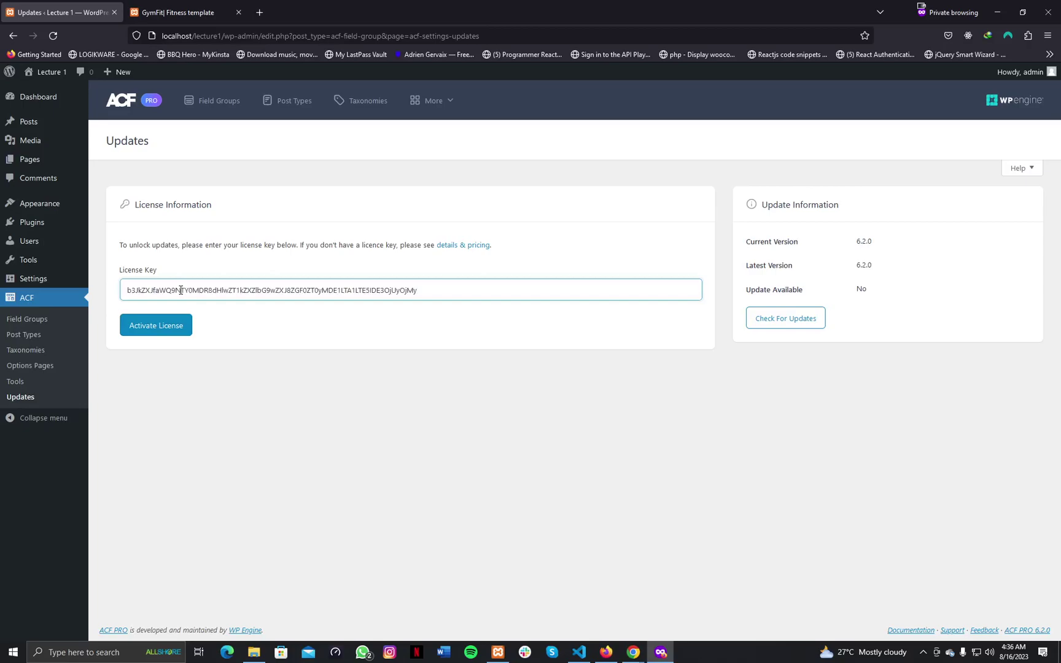
{"action": "left_click", "coordinate": [183, 331]}
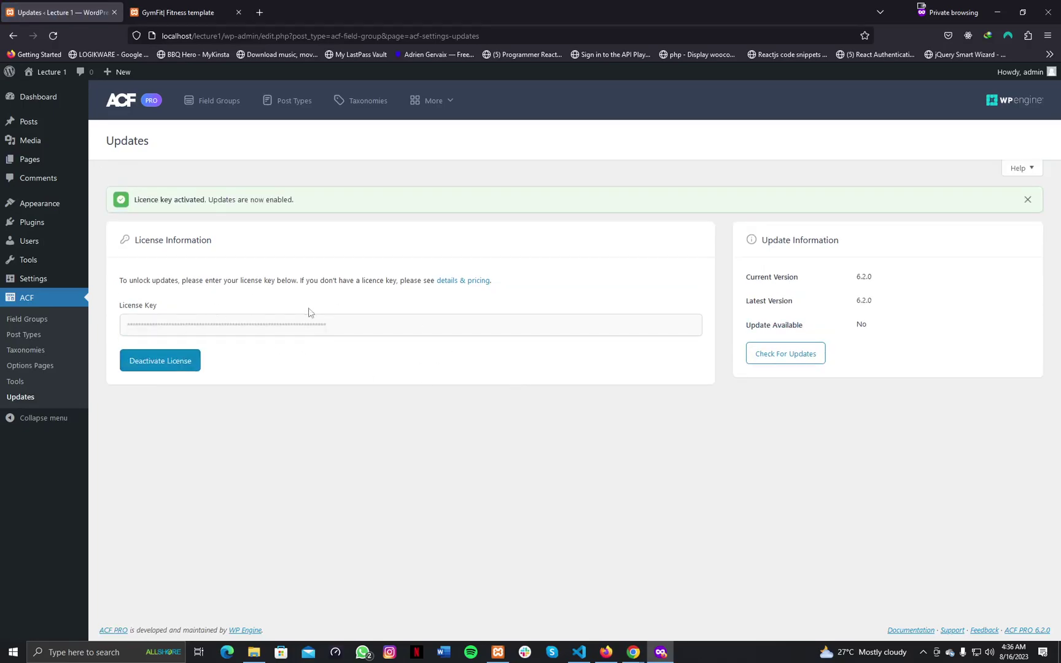
{"action": "left_click", "coordinate": [35, 326]}
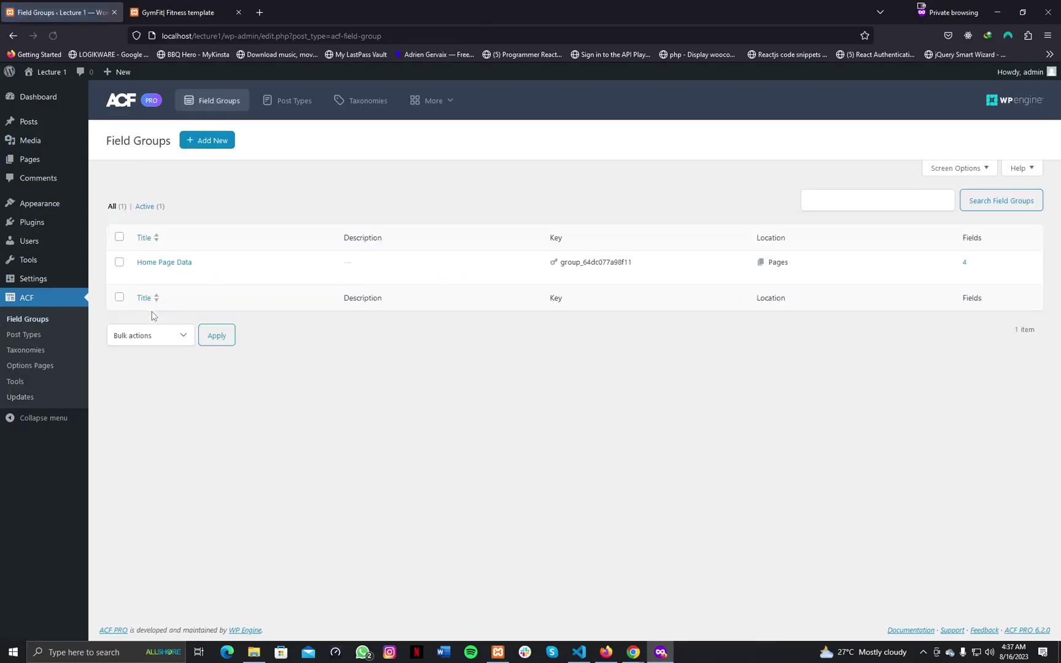
Add a fifth field to Home Page Data, glancing at the GymFit site in between.
{"action": "left_click", "coordinate": [143, 273]}
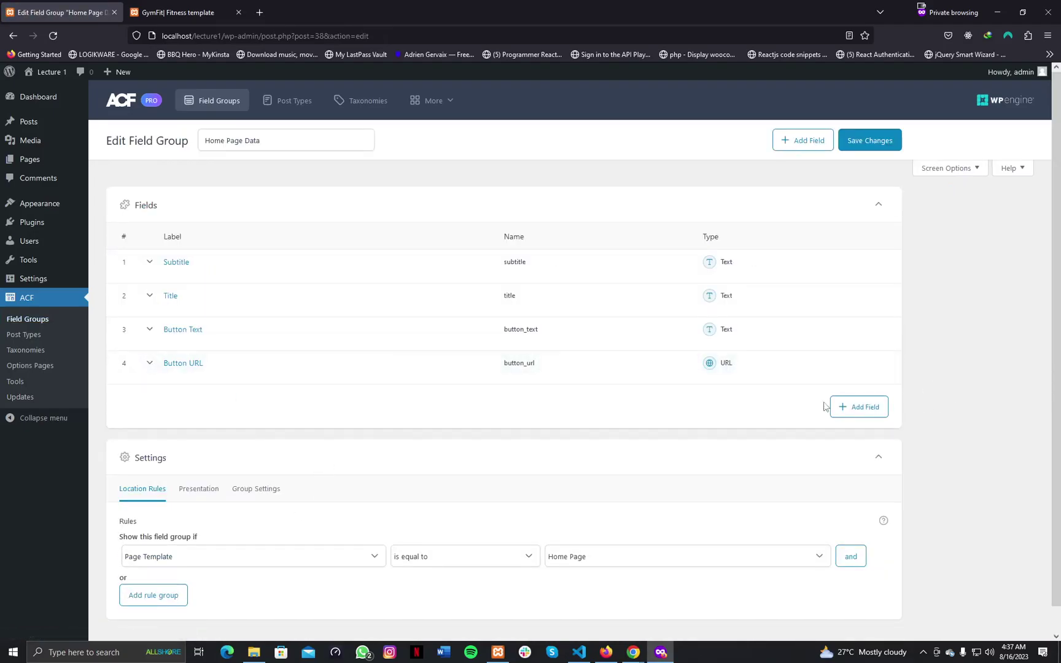
{"action": "left_click", "coordinate": [859, 407]}
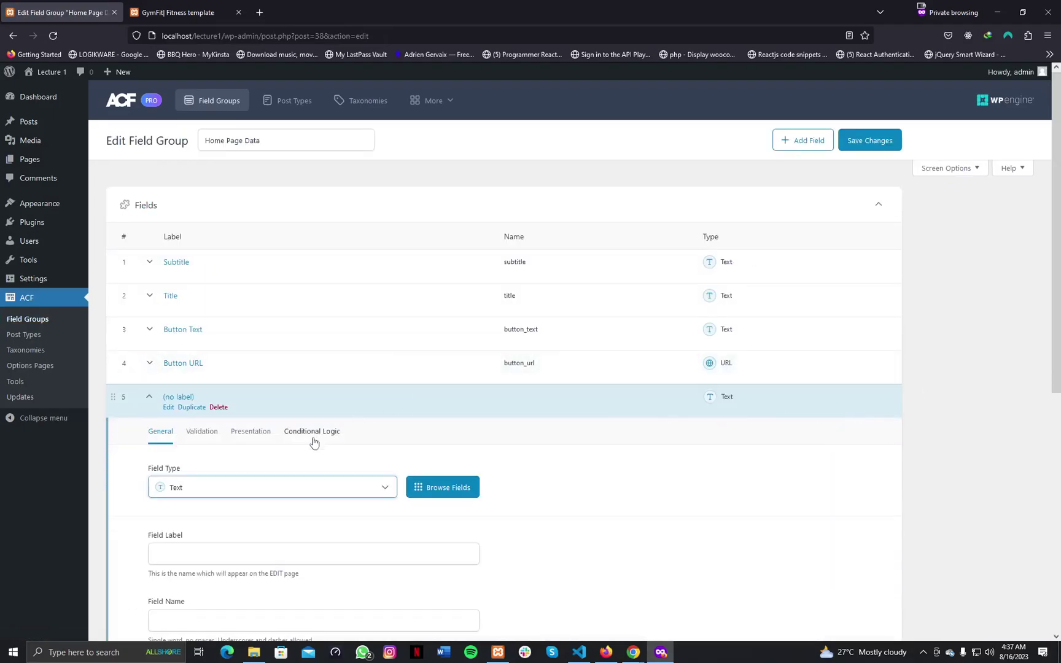
{"action": "key", "text": "ctrl+Tab"}
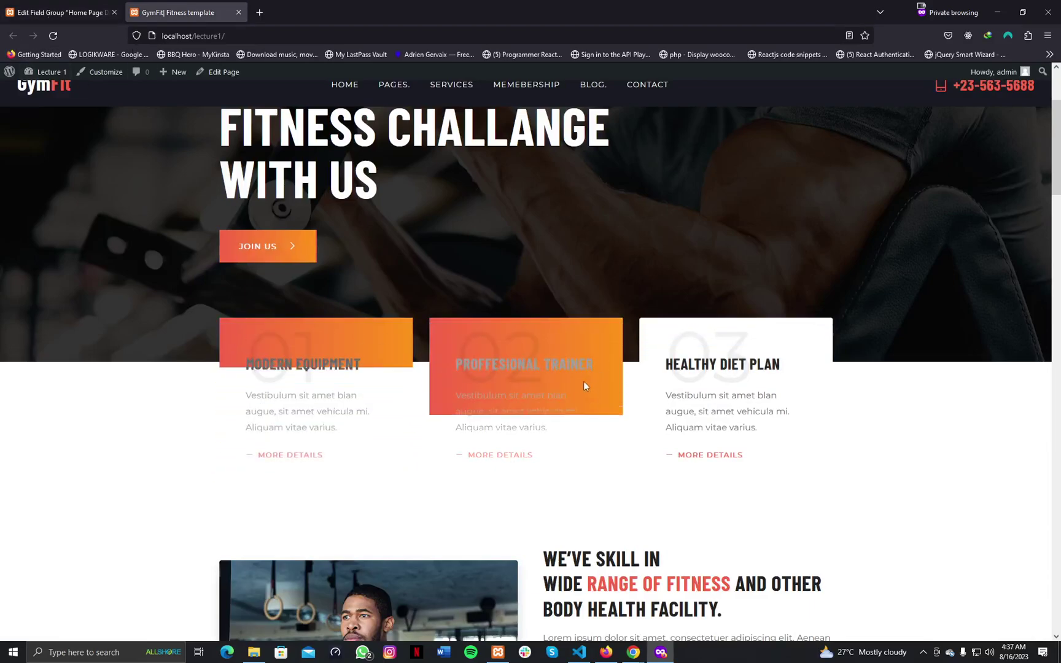
{"action": "left_click", "coordinate": [29, 14]}
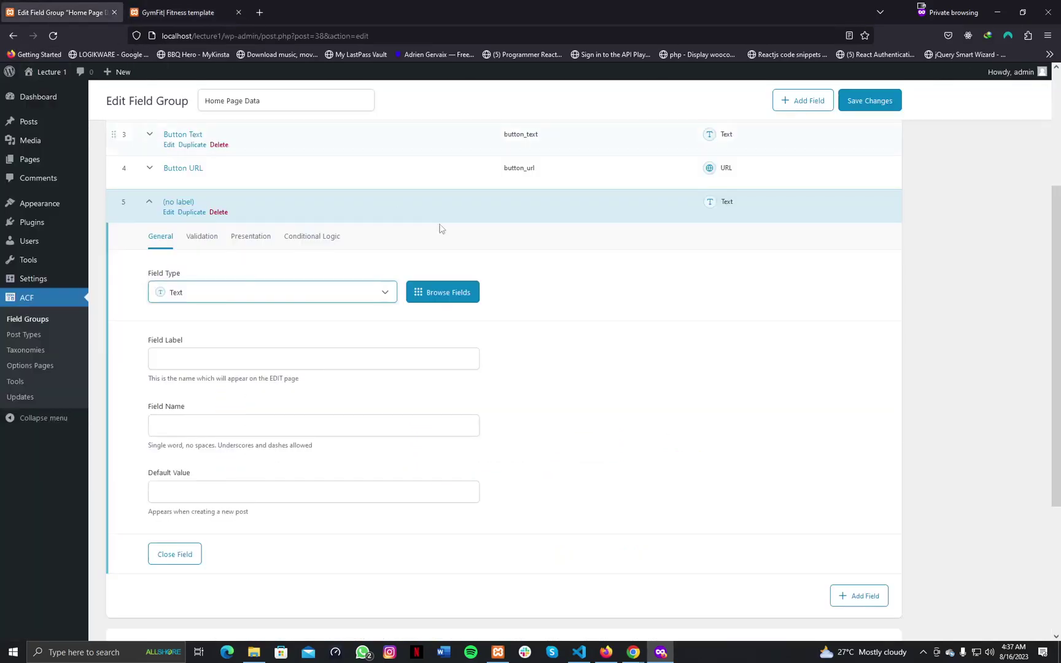
Label the new field Services and set its field type to Repeater.
{"action": "left_click", "coordinate": [262, 361]}
{"action": "type", "text": "Ser"}
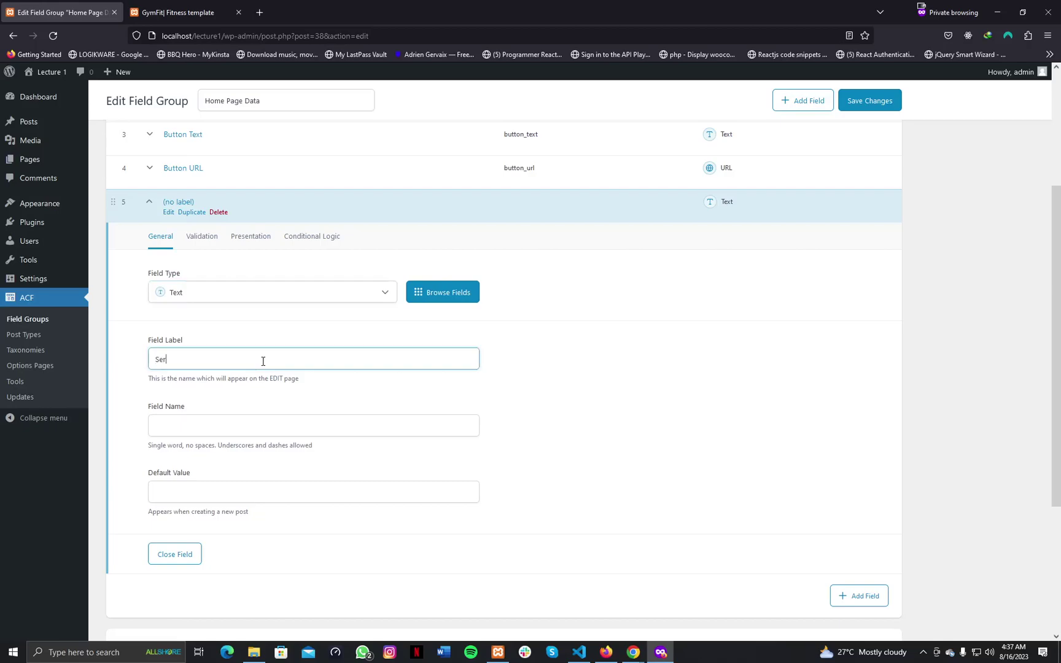
{"action": "type", "text": "vices"}
{"action": "key", "text": "Tab"}
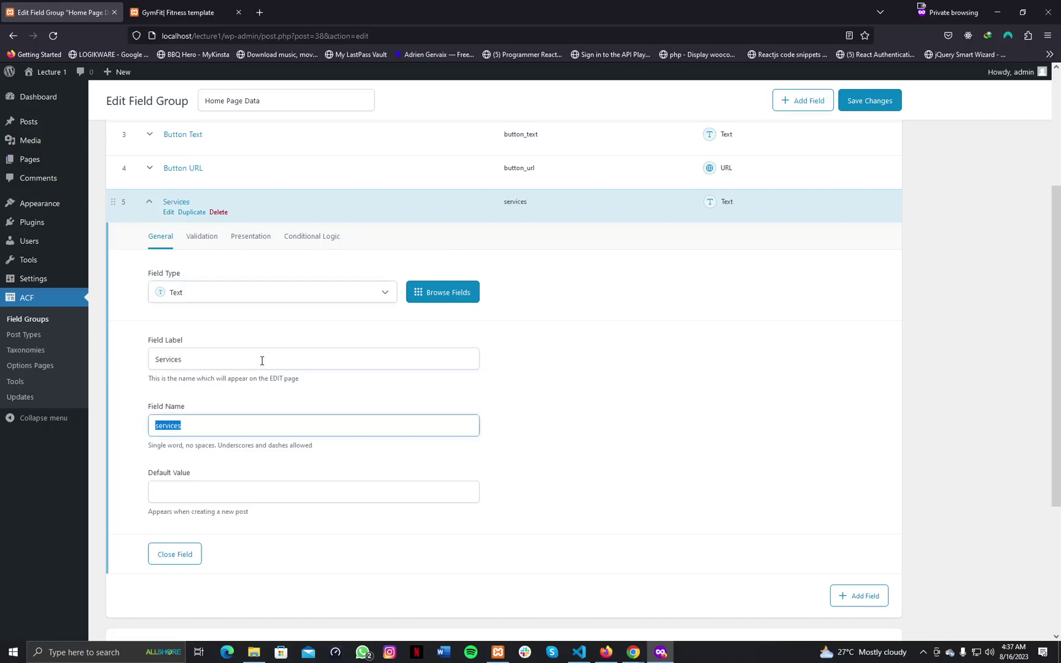
{"action": "left_click", "coordinate": [275, 294]}
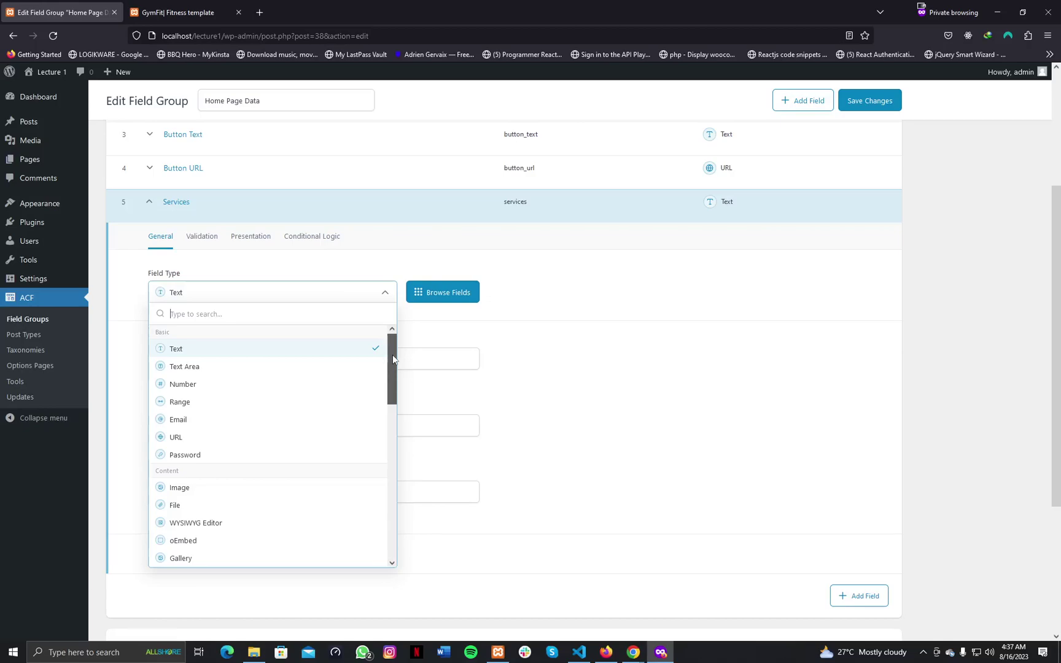
{"action": "left_click_drag", "start_coordinate": [393, 359], "coordinate": [416, 533]}
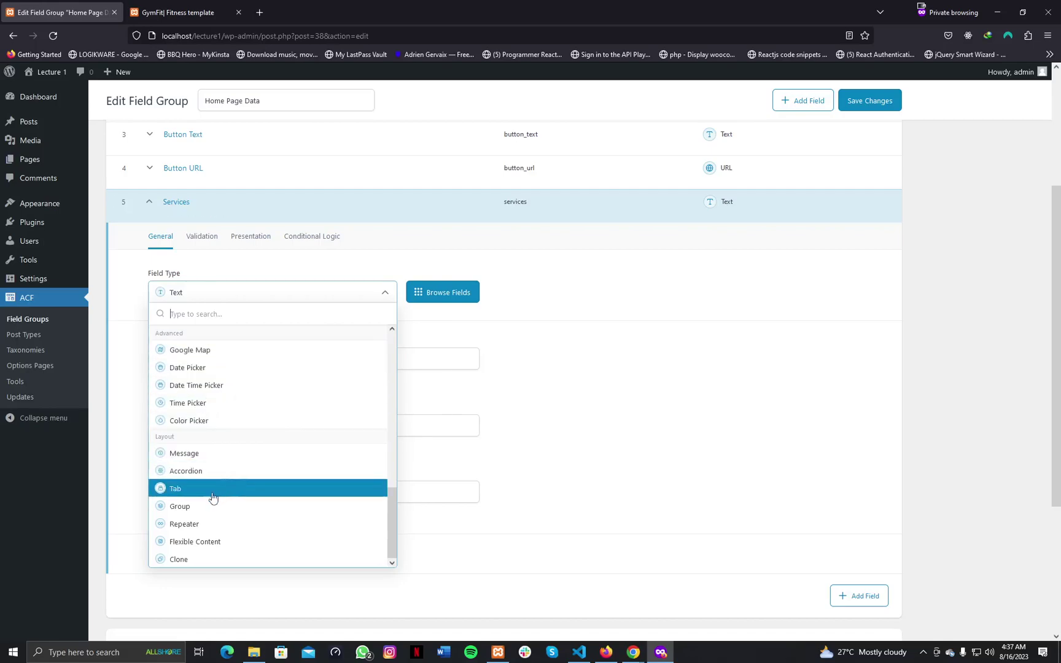
{"action": "left_click", "coordinate": [183, 526]}
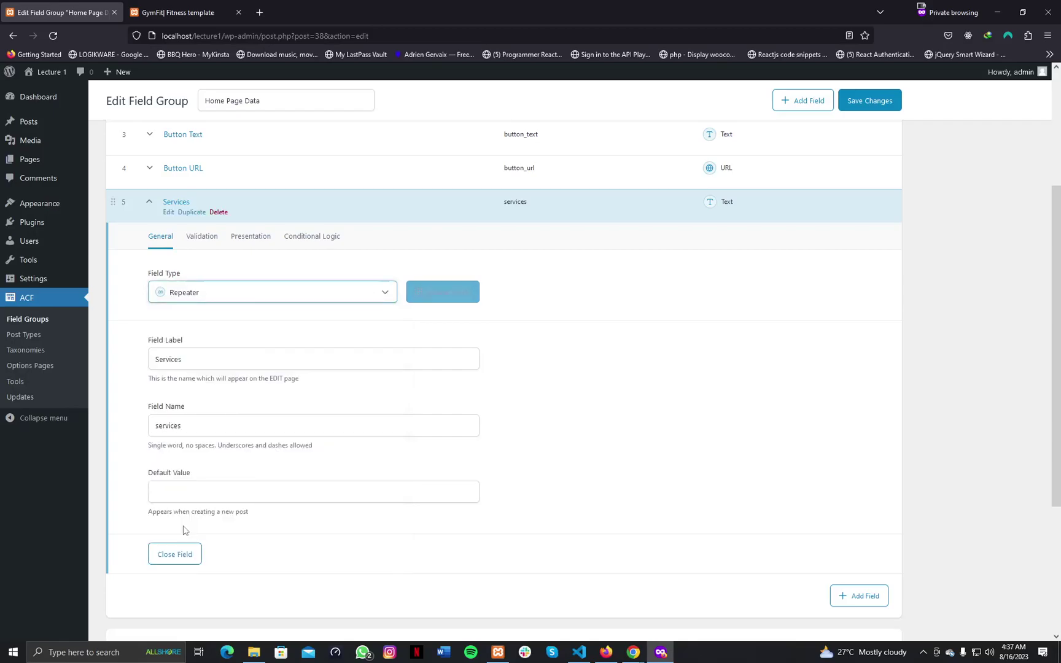
{"action": "scroll", "coordinate": [267, 470], "scroll_direction": "down", "scroll_amount": 3}
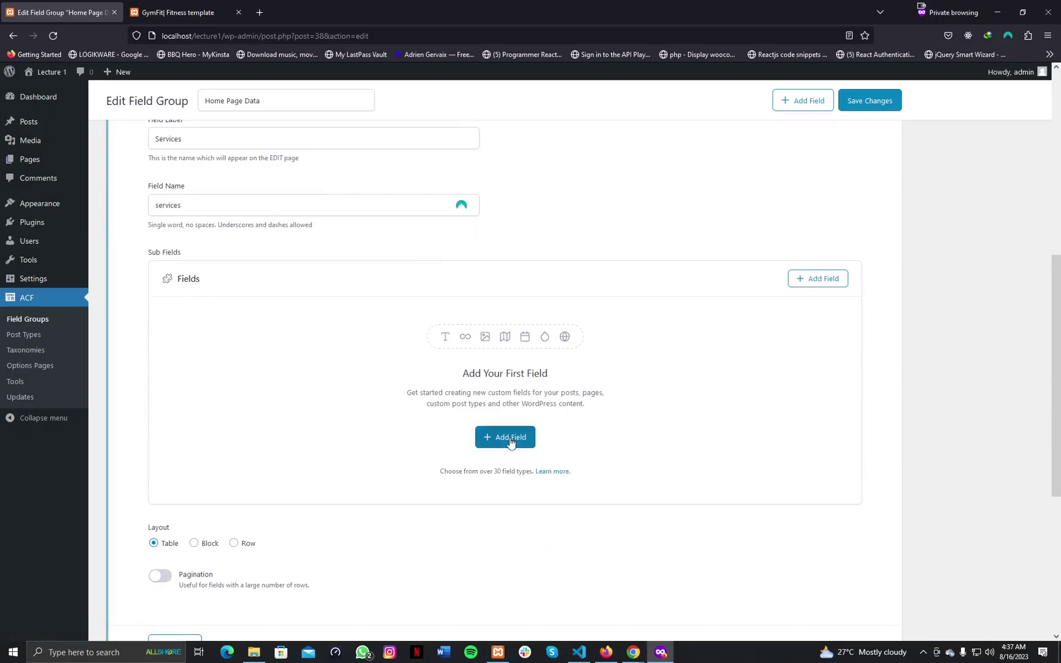
Check the GymFit card heading and description, then add a first sub-field under Services.
{"action": "left_click", "coordinate": [194, 11]}
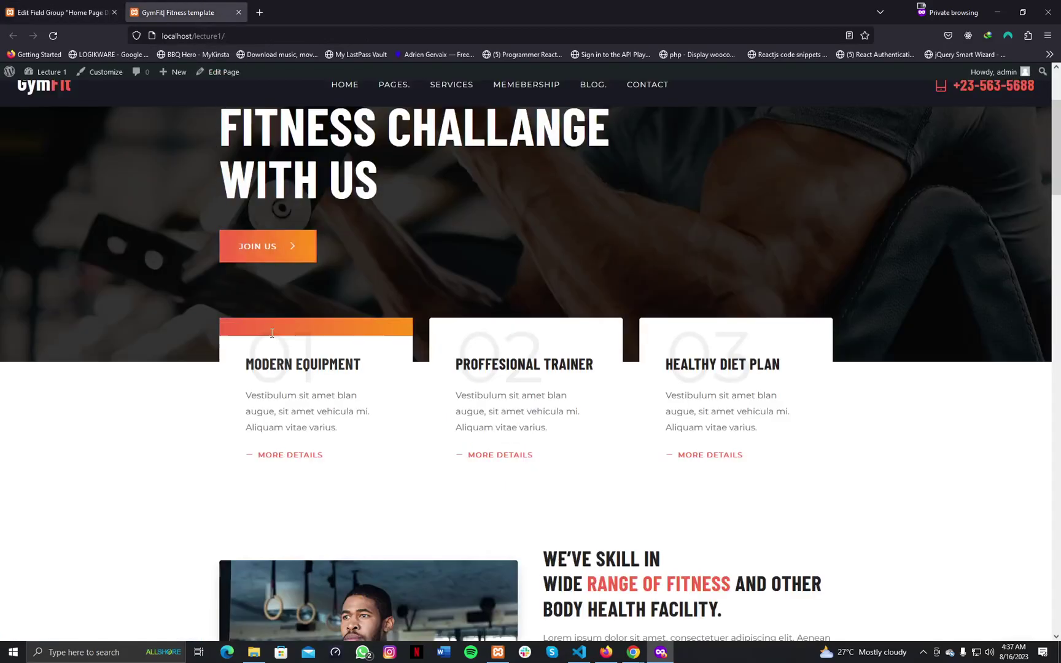
{"action": "left_click_drag", "start_coordinate": [254, 364], "coordinate": [347, 363]}
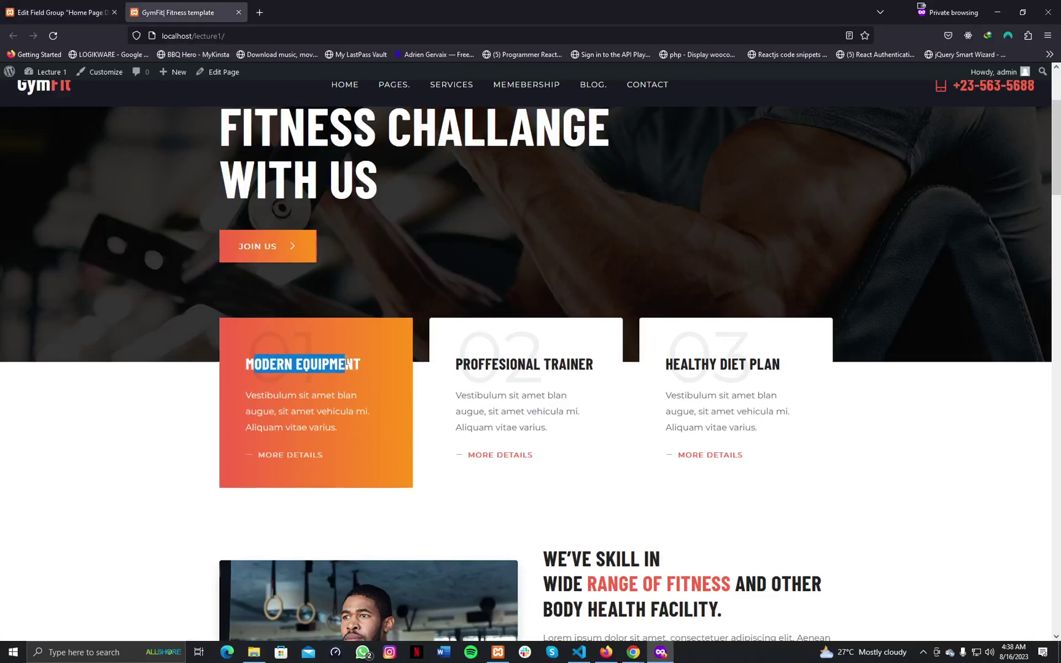
{"action": "left_click_drag", "start_coordinate": [310, 417], "coordinate": [333, 428]}
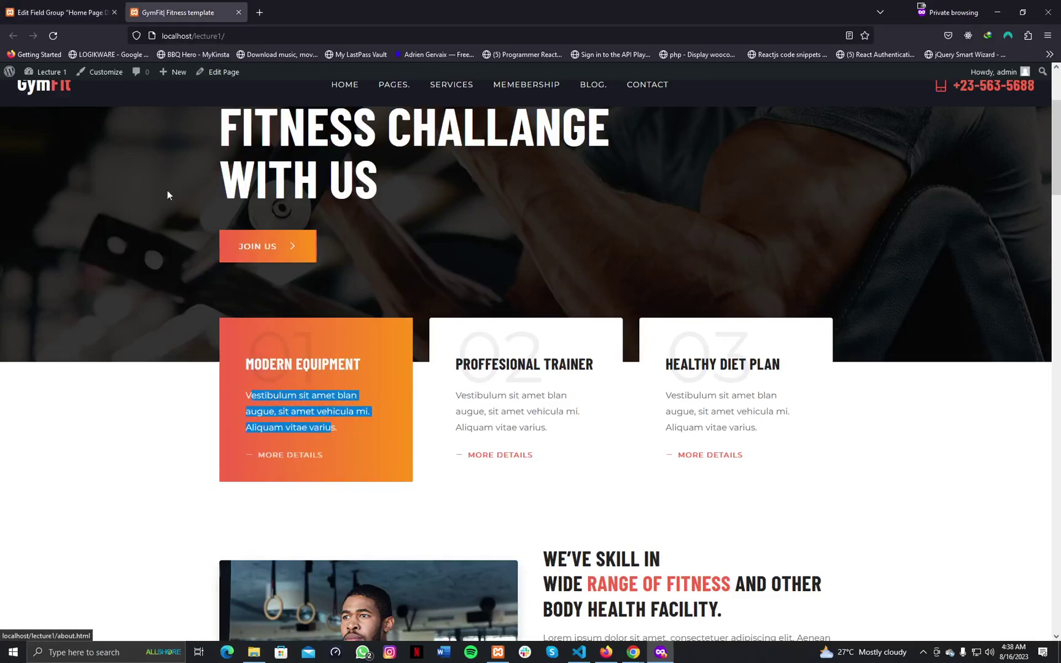
{"action": "left_click", "coordinate": [87, 7]}
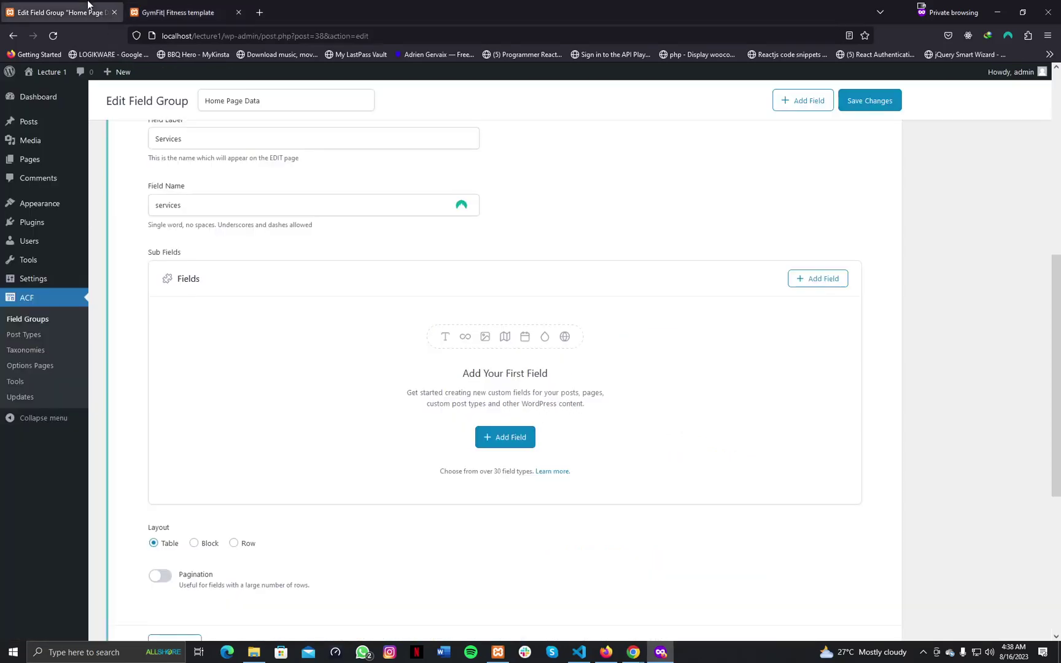
{"action": "left_click", "coordinate": [505, 437]}
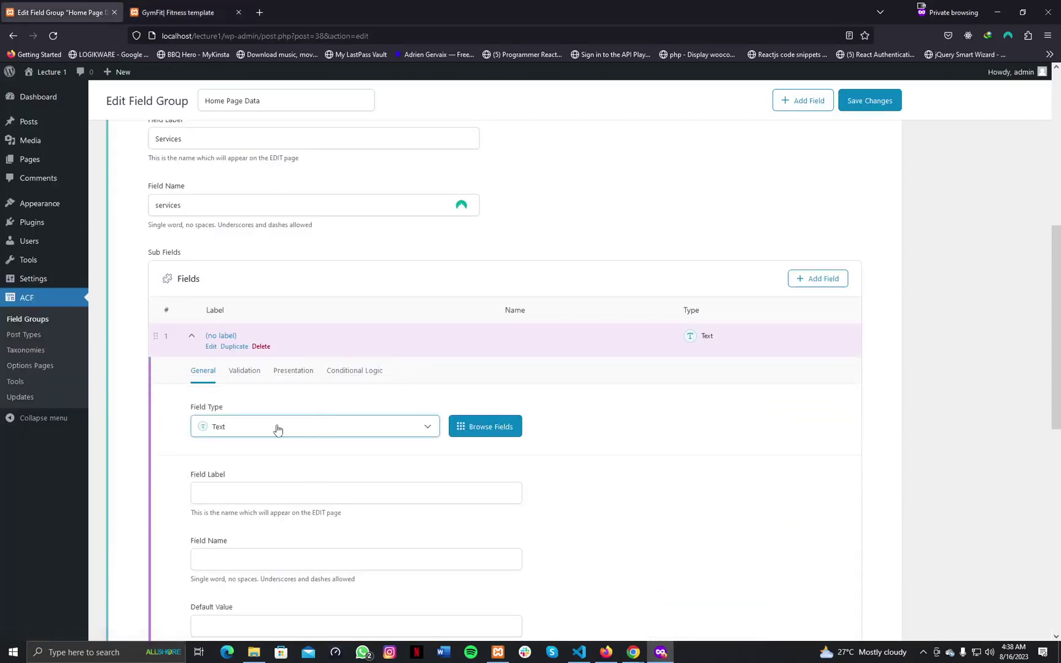
Label the first sub-field Title and collapse its settings.
{"action": "left_click", "coordinate": [281, 496]}
{"action": "type", "text": "Title"}
{"action": "key", "text": "Tab"}
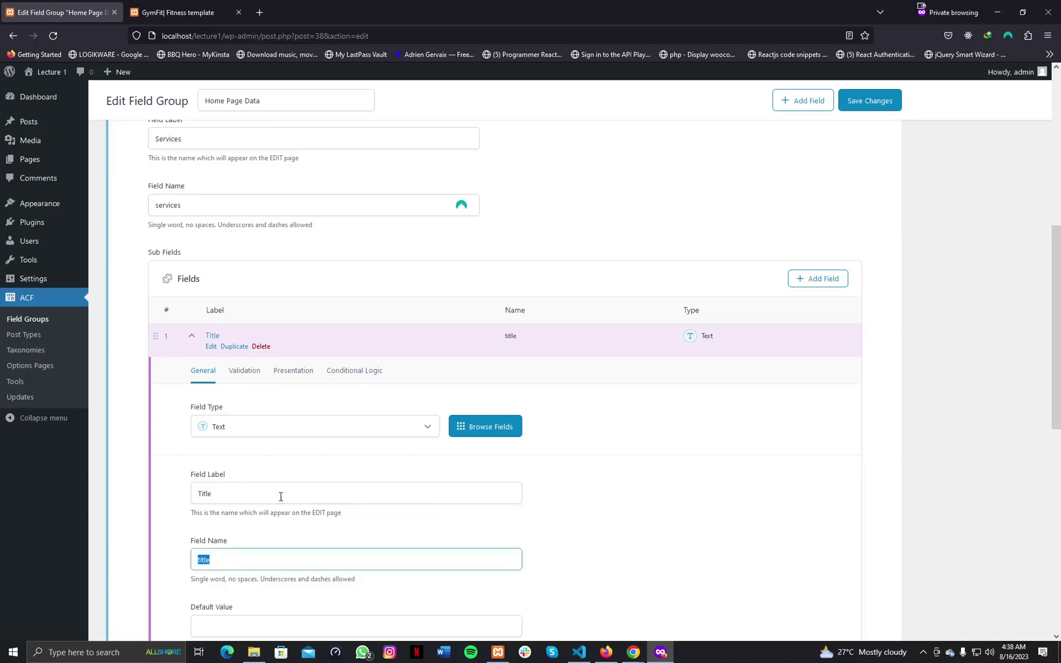
{"action": "left_click", "coordinate": [210, 349]}
Add a Description sub-field of type Text Area, then start a third sub-field.
{"action": "left_click", "coordinate": [816, 385]}
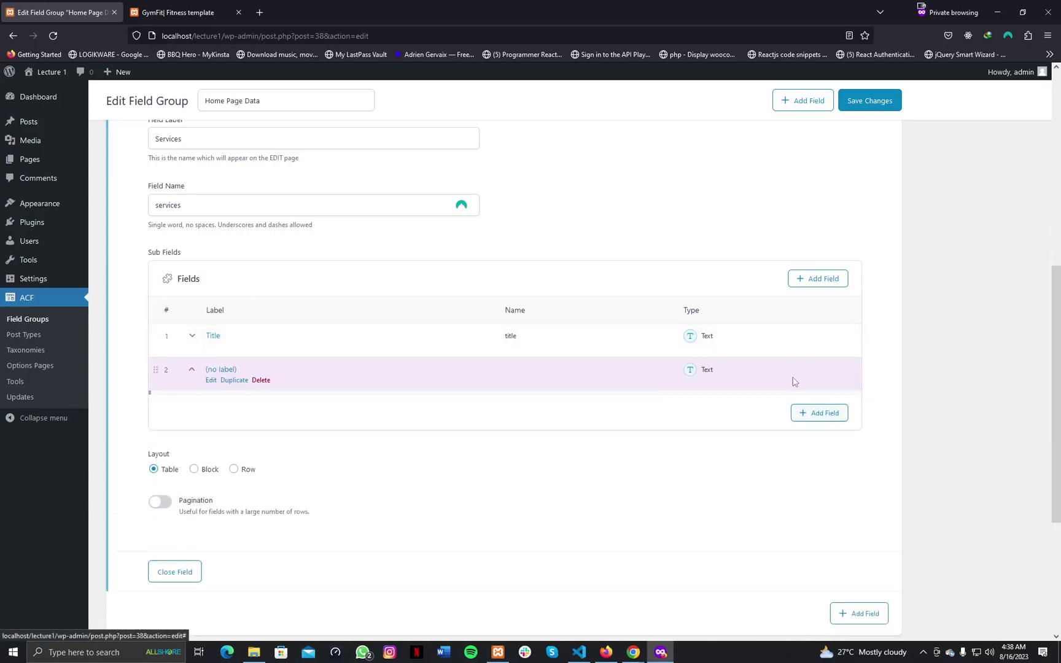
{"action": "scroll", "coordinate": [242, 390], "scroll_direction": "up", "scroll_amount": 2}
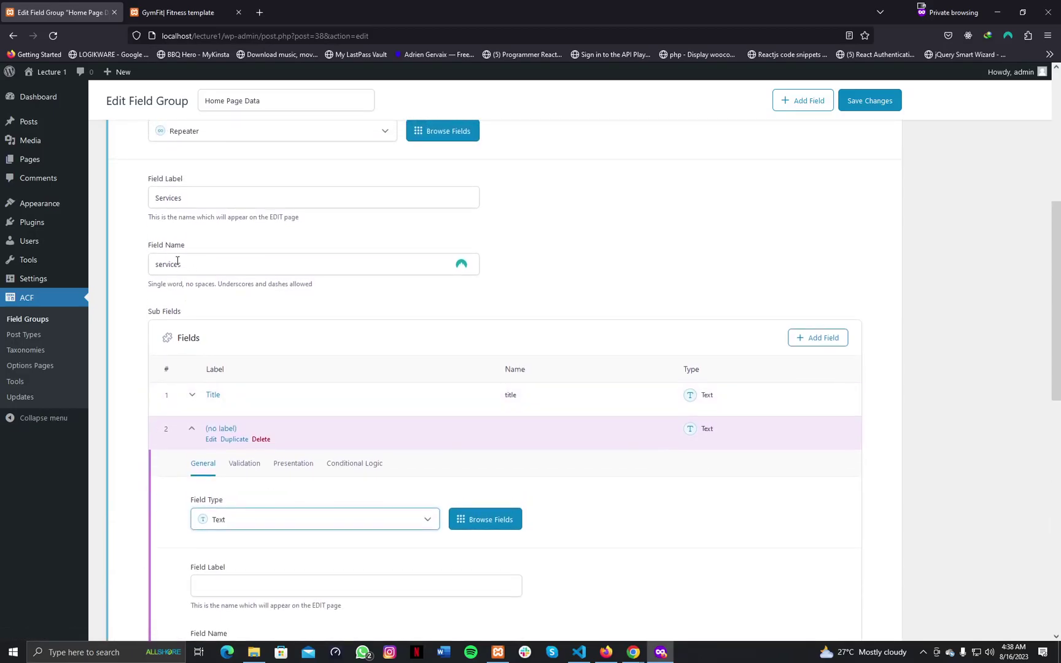
{"action": "double_click", "coordinate": [177, 263]}
{"action": "scroll", "coordinate": [198, 268], "scroll_direction": "up", "scroll_amount": 4}
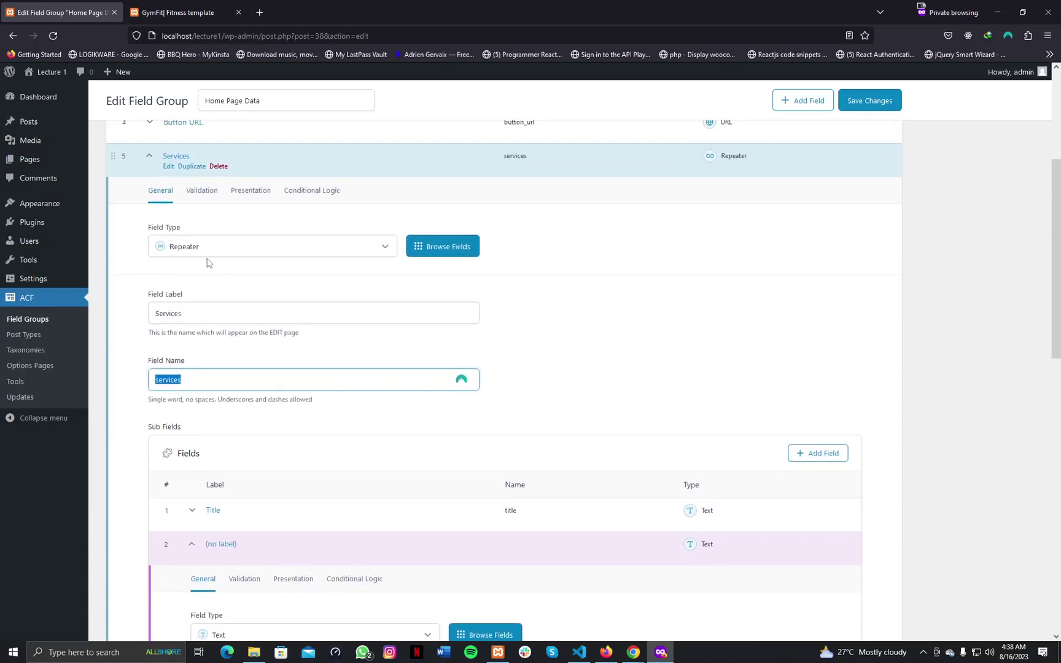
{"action": "scroll", "coordinate": [282, 443], "scroll_direction": "down", "scroll_amount": 6}
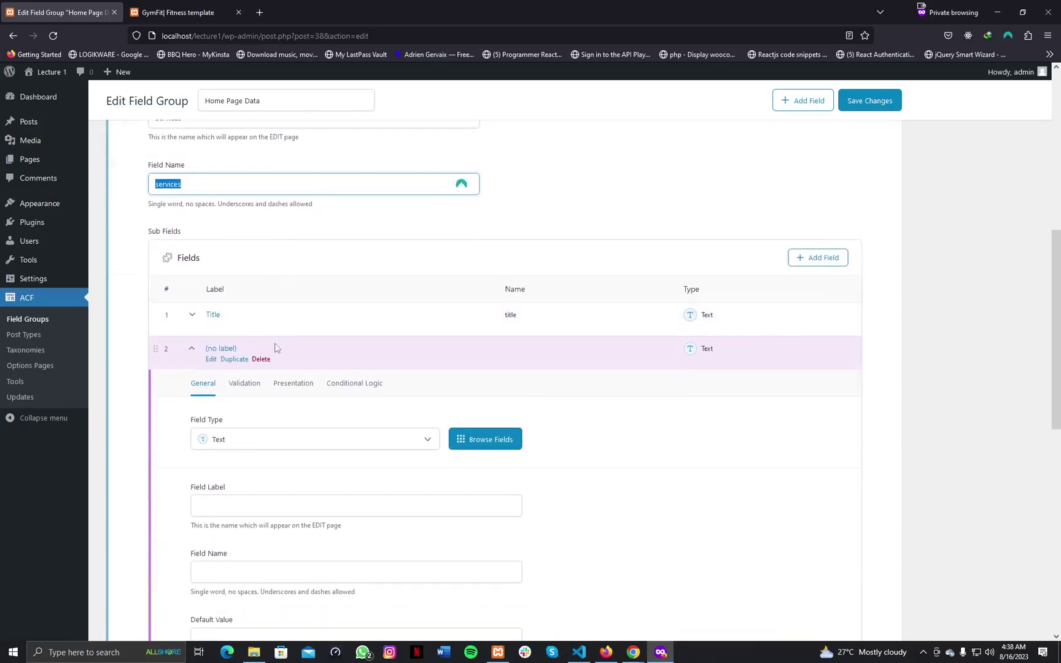
{"action": "left_click", "coordinate": [262, 509]}
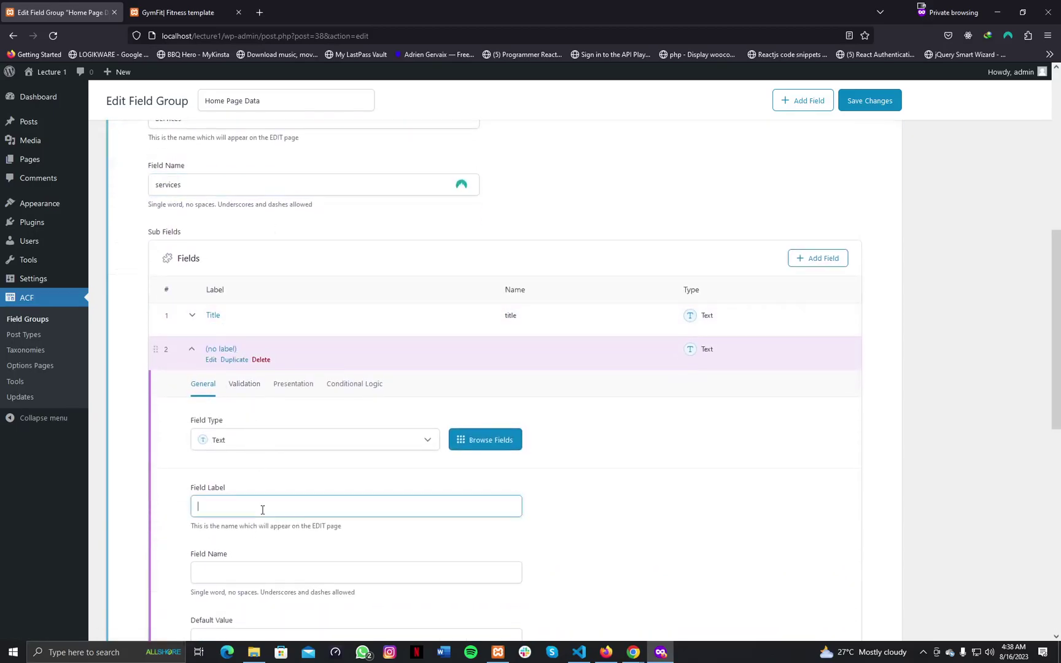
{"action": "type", "text": "Description"}
{"action": "key", "text": "Tab"}
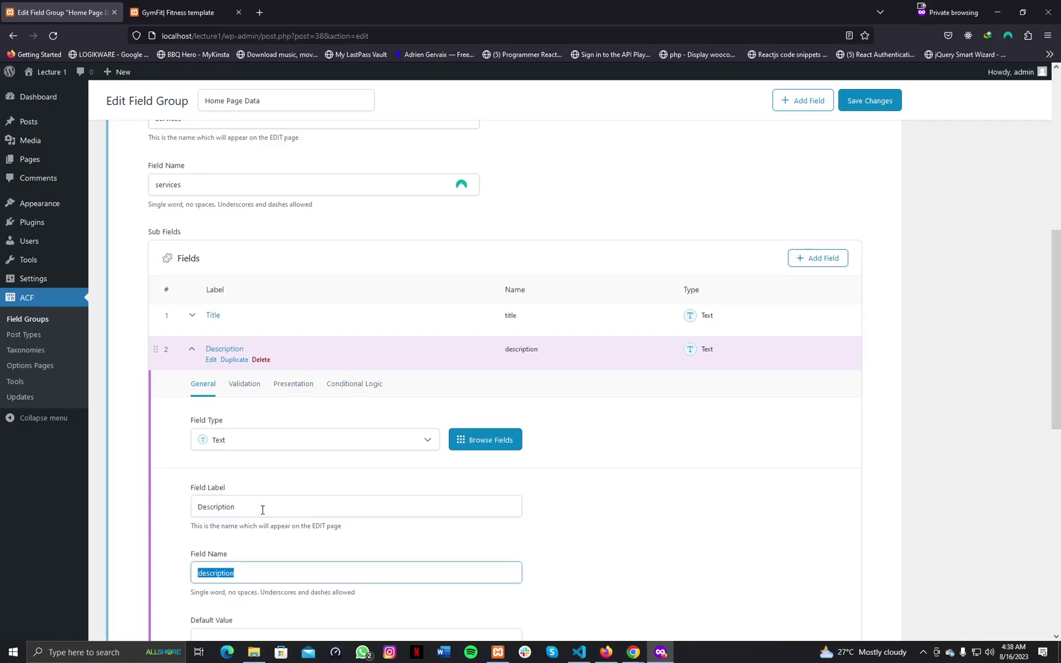
{"action": "left_click", "coordinate": [234, 446]}
{"action": "left_click", "coordinate": [280, 208]}
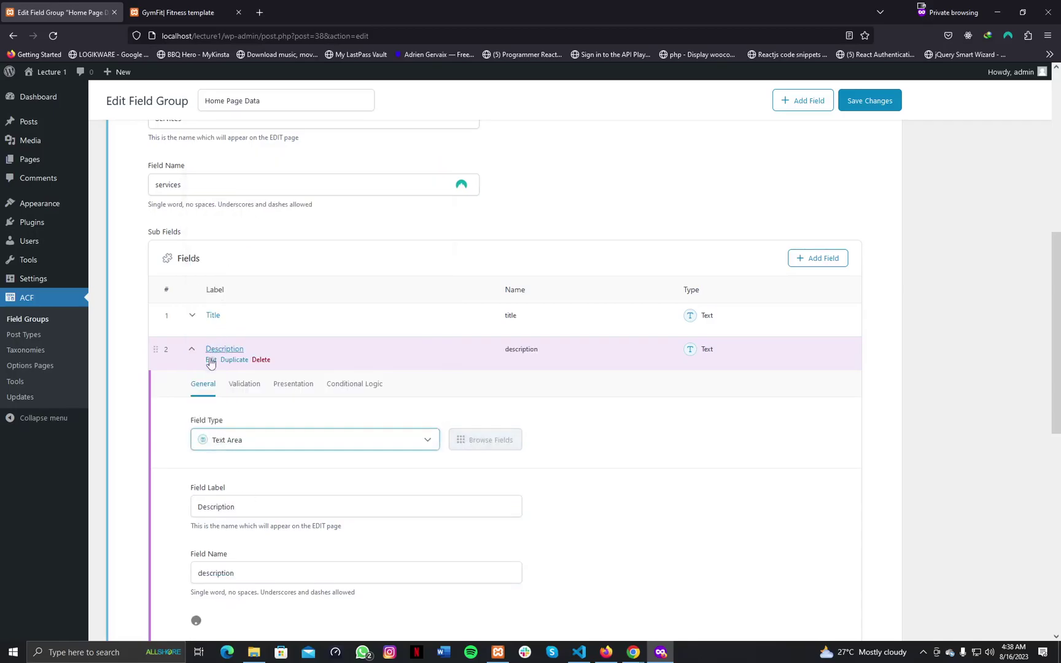
{"action": "left_click", "coordinate": [211, 361]}
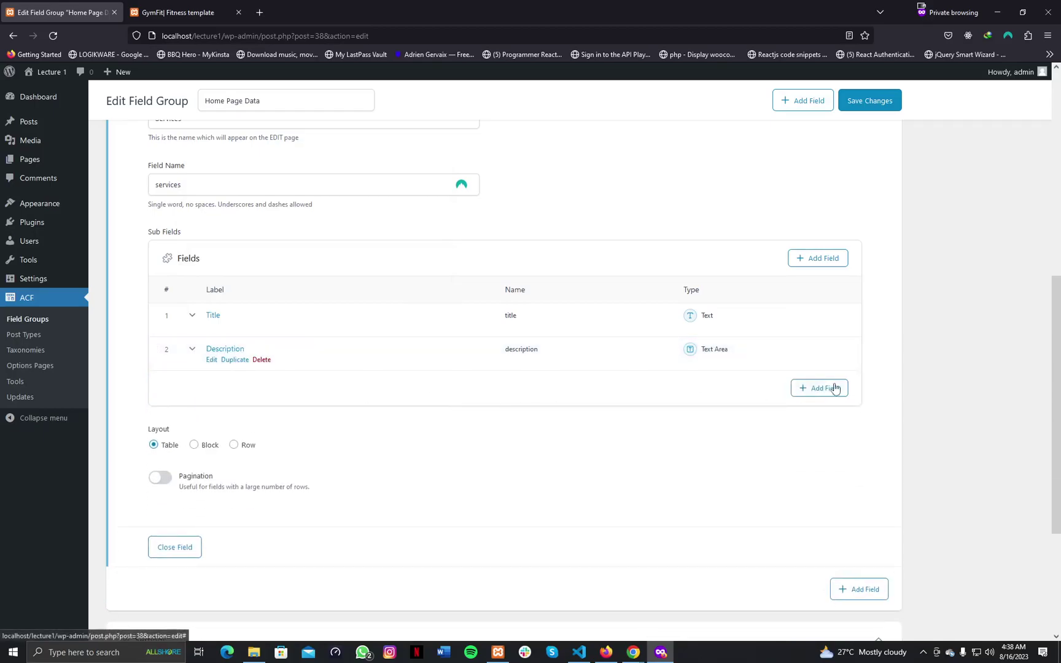
{"action": "left_click", "coordinate": [835, 387]}
Label the third sub-field URL, set its type to URL, and collapse it.
{"action": "left_click", "coordinate": [273, 533]}
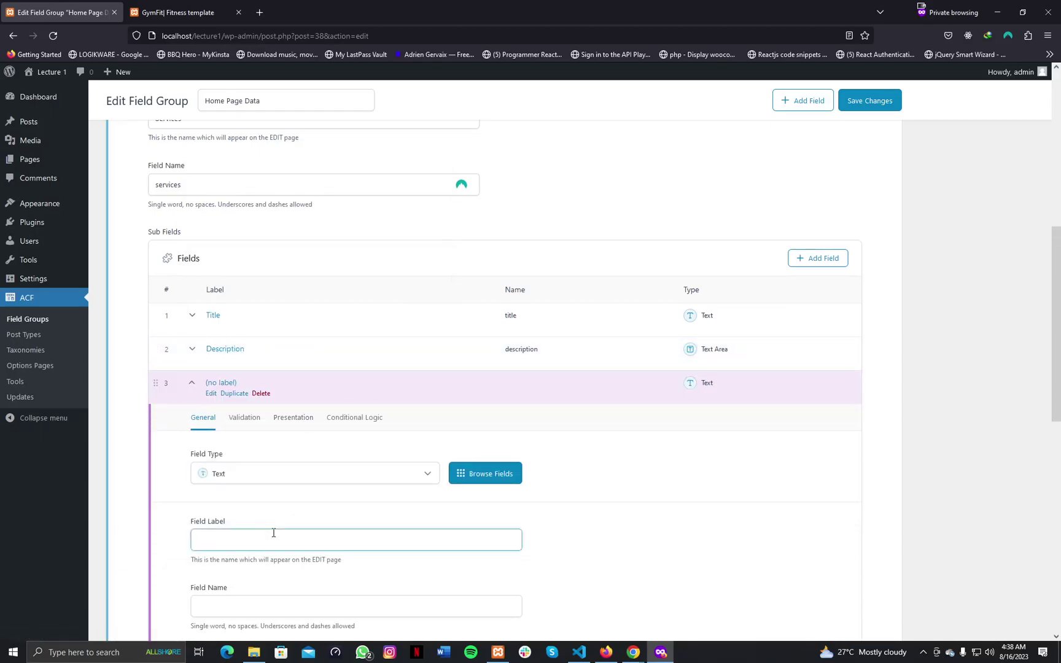
{"action": "key", "text": "Tab"}
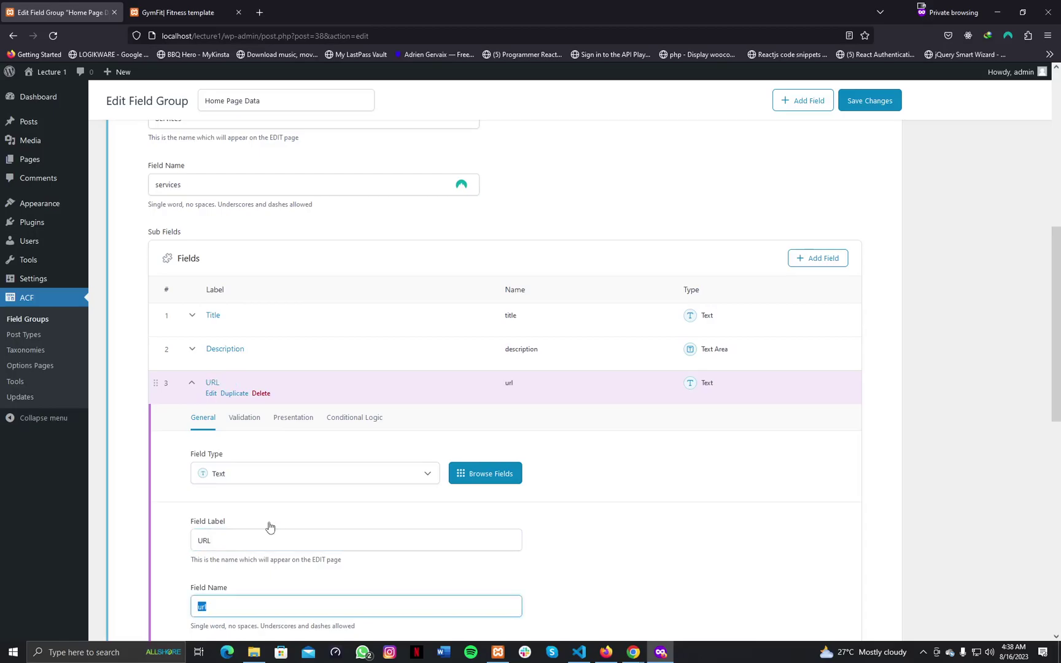
{"action": "left_click", "coordinate": [275, 474]}
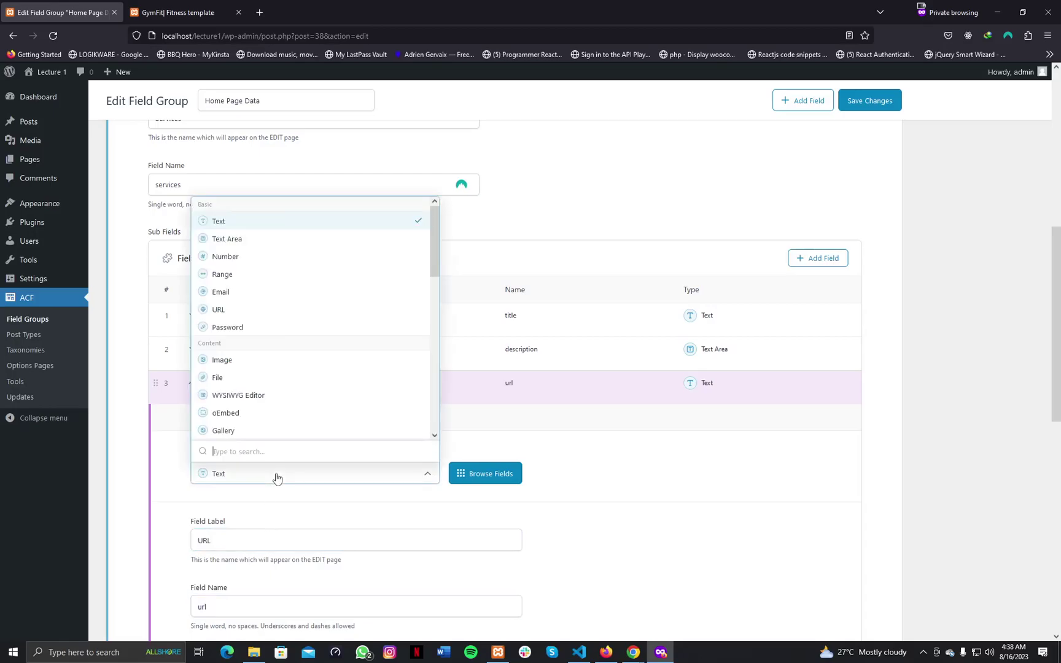
{"action": "left_click", "coordinate": [254, 309]}
{"action": "left_click", "coordinate": [409, 446]}
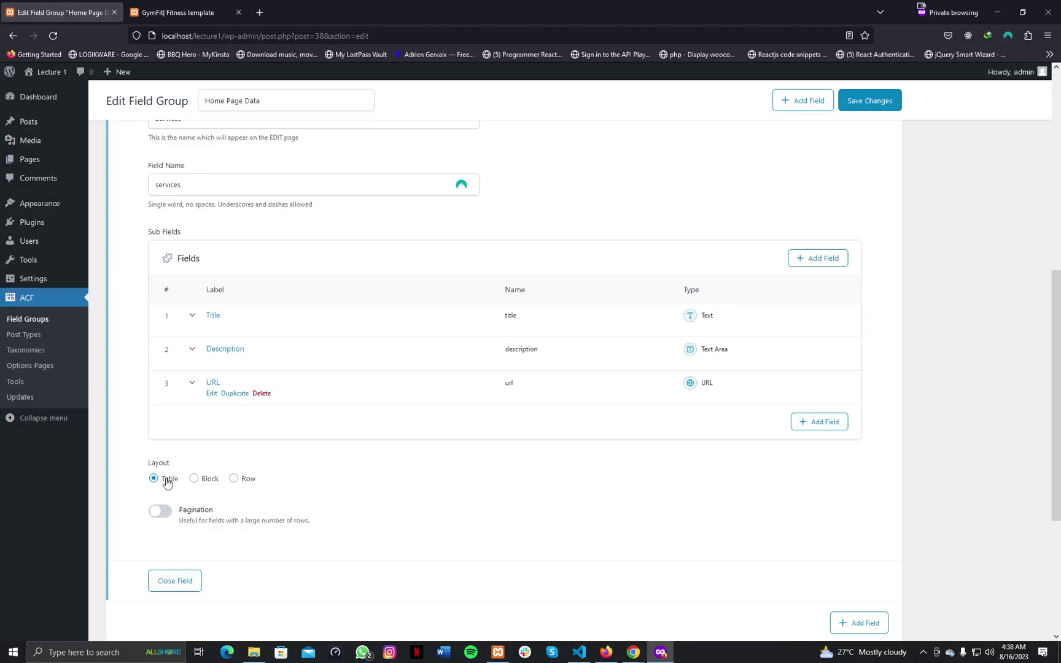
Set the Services repeater layout to Row and save the Home Page Data group.
{"action": "left_click", "coordinate": [206, 482]}
{"action": "left_click", "coordinate": [239, 481]}
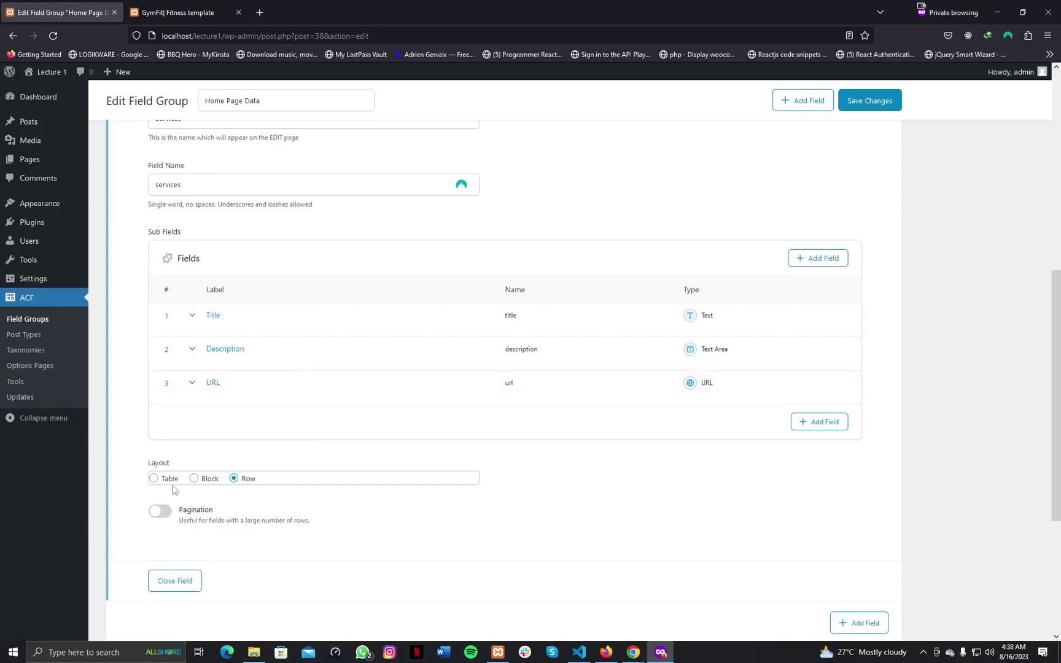
{"action": "mouse_move", "coordinate": [548, 379]}
{"action": "left_click", "coordinate": [861, 109]}
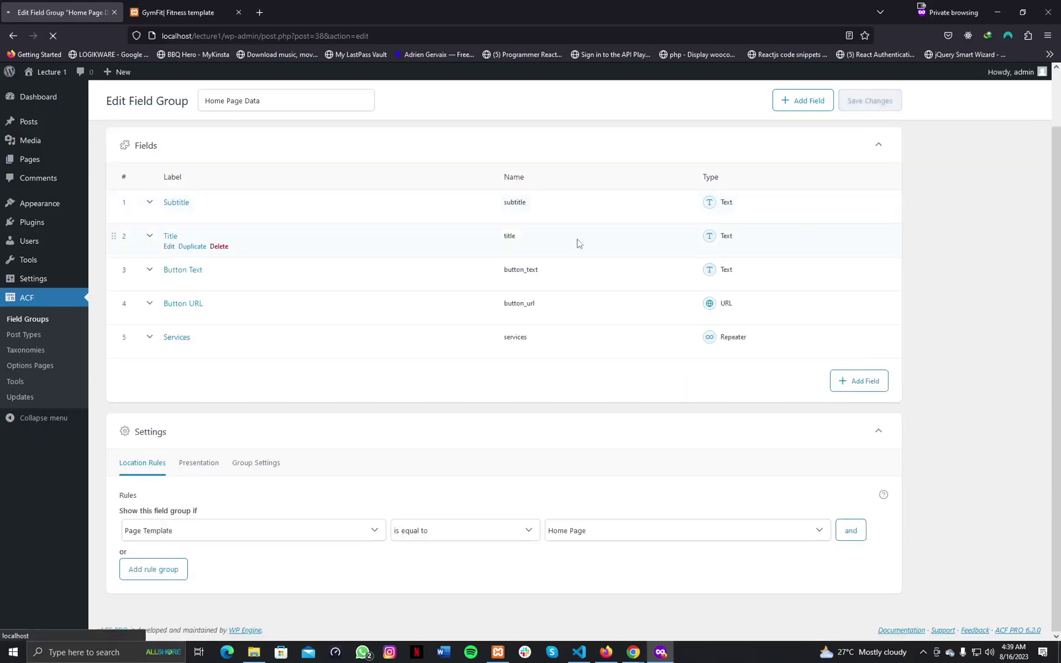